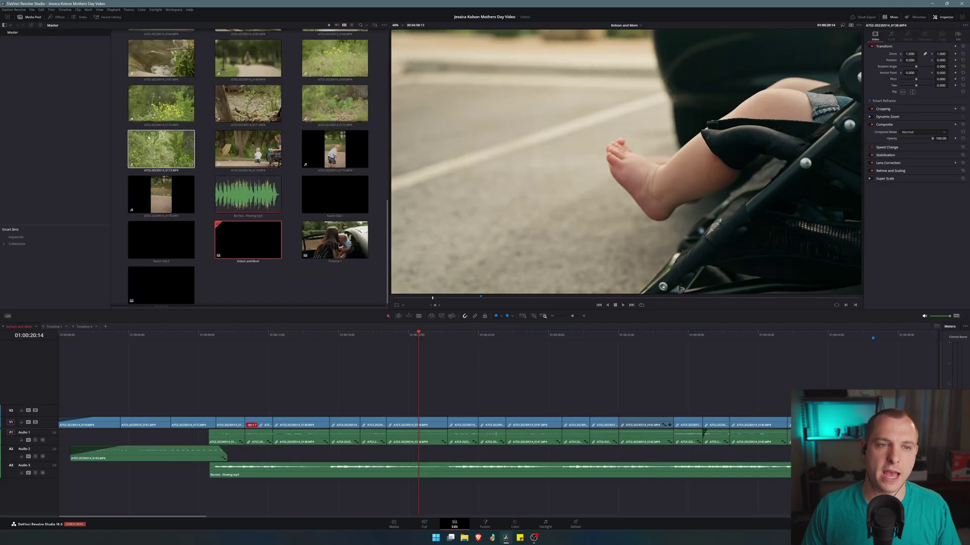
# Look up the Sony setting among the Input Color Space options for clip A7S3-20230514_0171.MP4
pyautogui.rightClick(251, 101)
pyautogui.moveTo(323, 204)
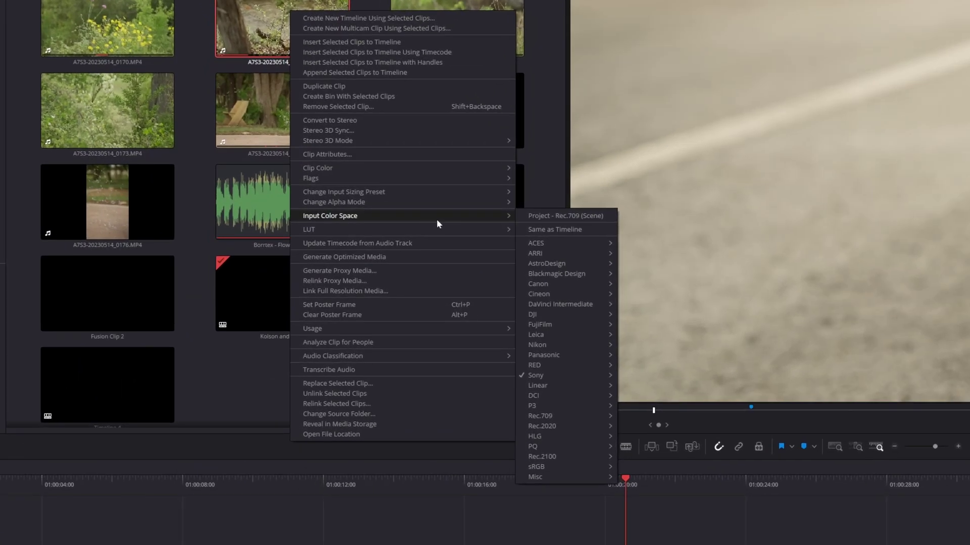
pyautogui.moveTo(595, 377)
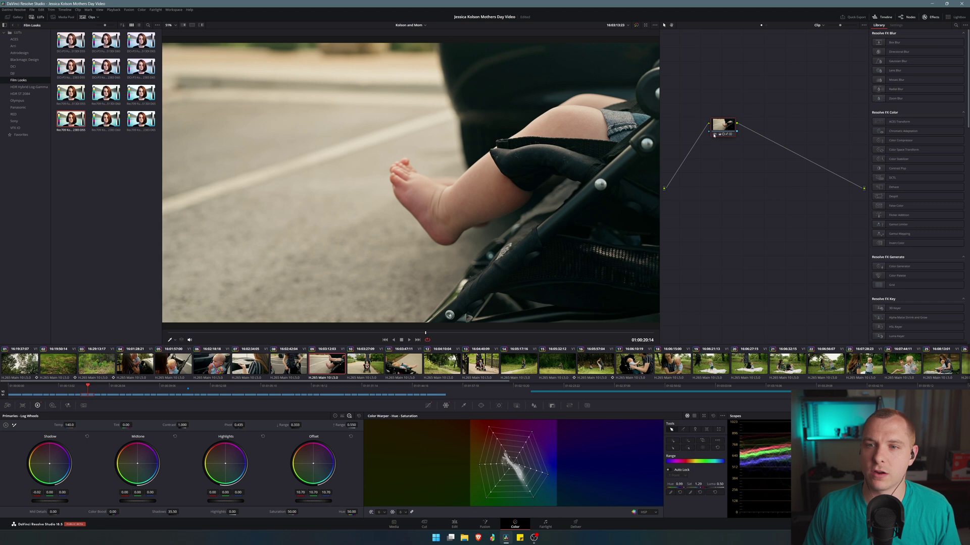
# Compare the stroller shot with its node grade disabled and enabled, and view another clip in the timeline
pyautogui.click(716, 134)
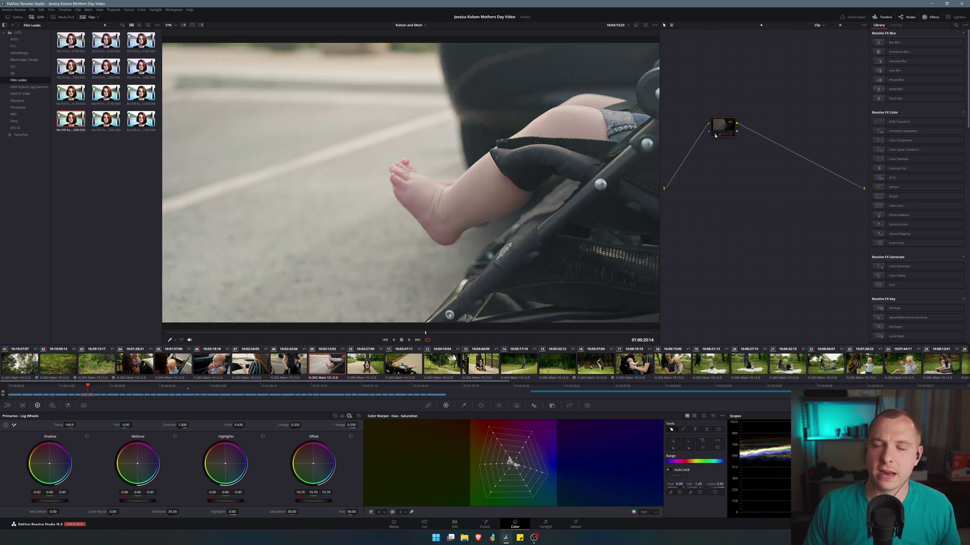
pyautogui.click(715, 135)
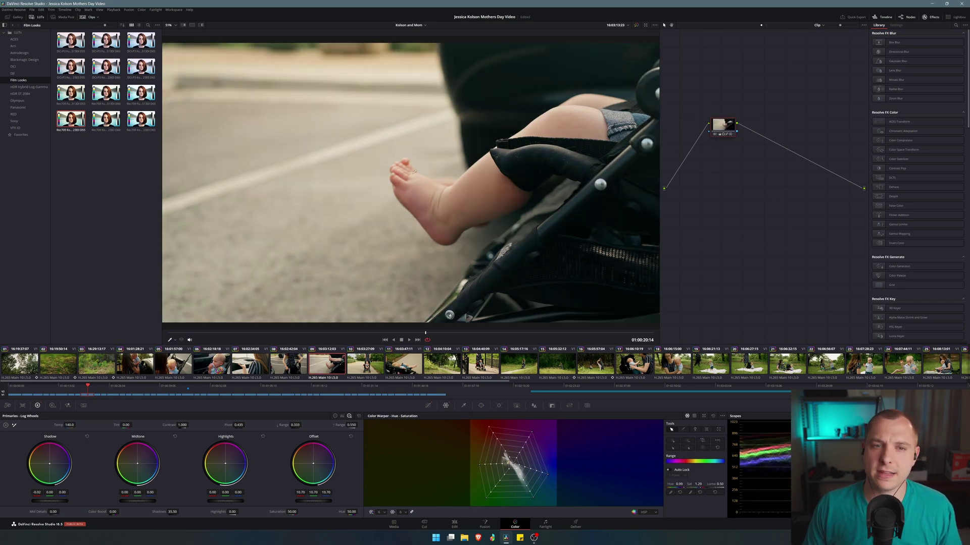
pyautogui.click(402, 364)
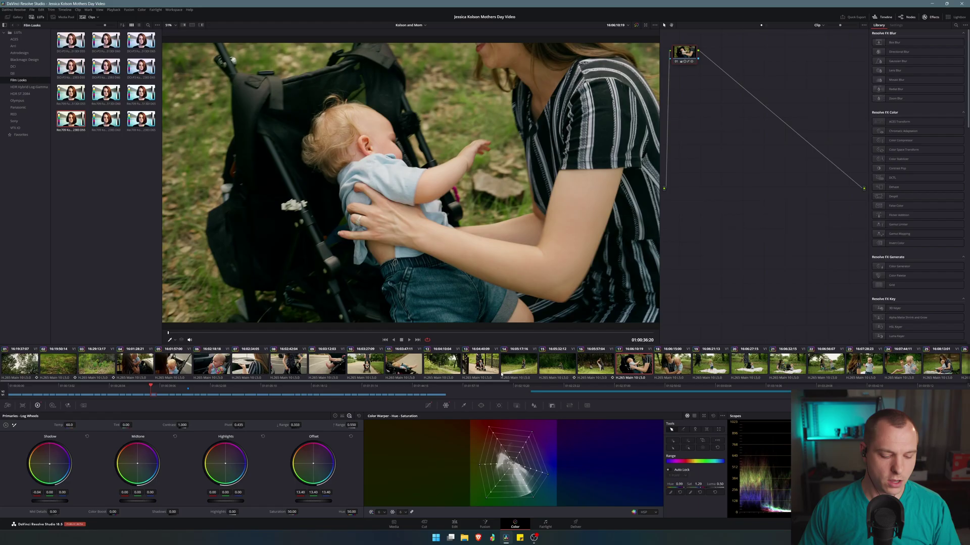
# On the Edit page, place an Adjustment Clip on V2 at the timeline start and extend it over all the video clips
pyautogui.hotkey('shift', '4')
pyautogui.hotkey('shift', 'z')
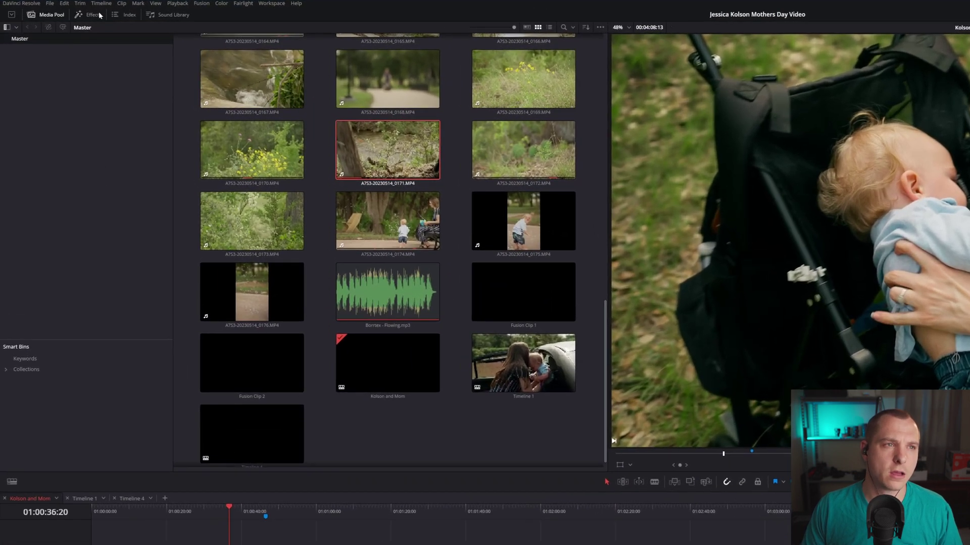
pyautogui.click(93, 14)
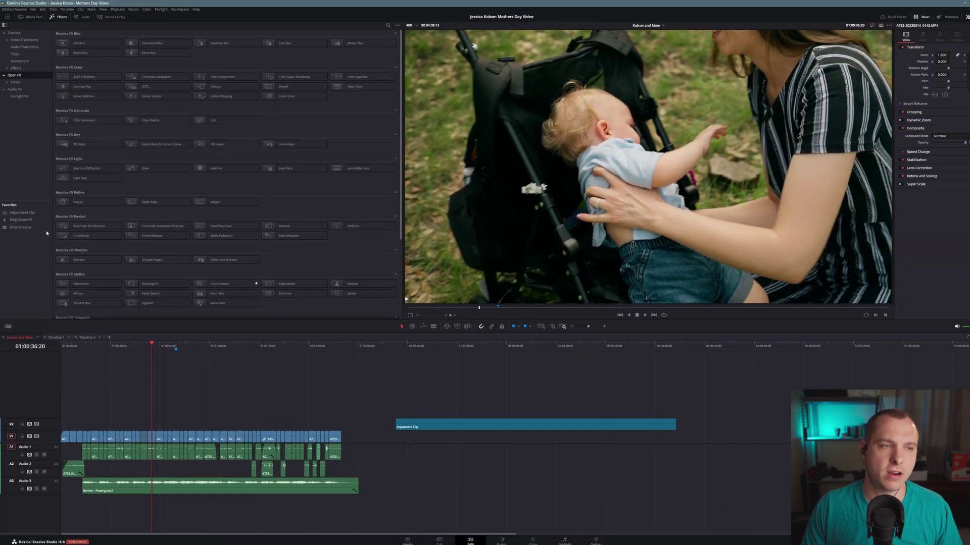
pyautogui.moveTo(33, 310); pyautogui.dragTo(87, 544)
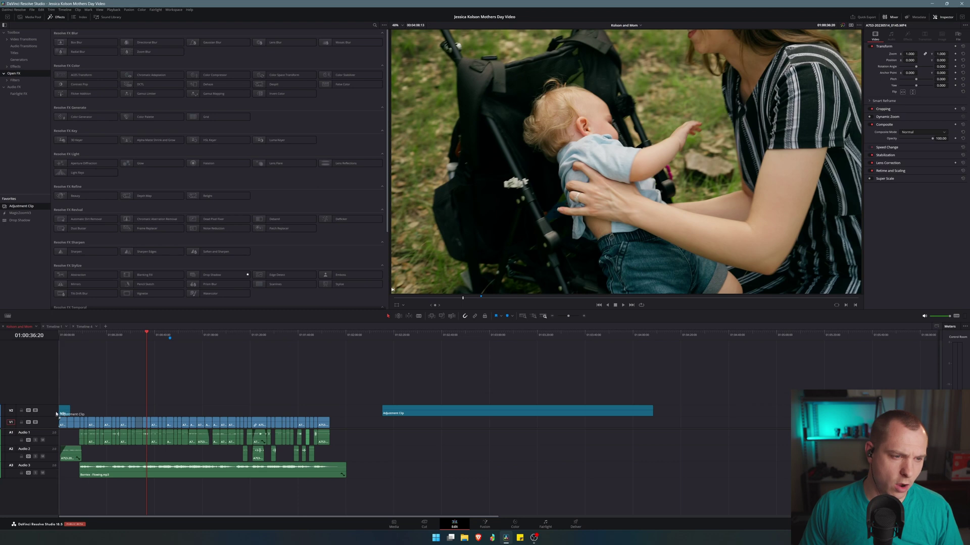
pyautogui.moveTo(79, 335); pyautogui.dragTo(10, 368)
pyautogui.hotkey('ctrl', '=')
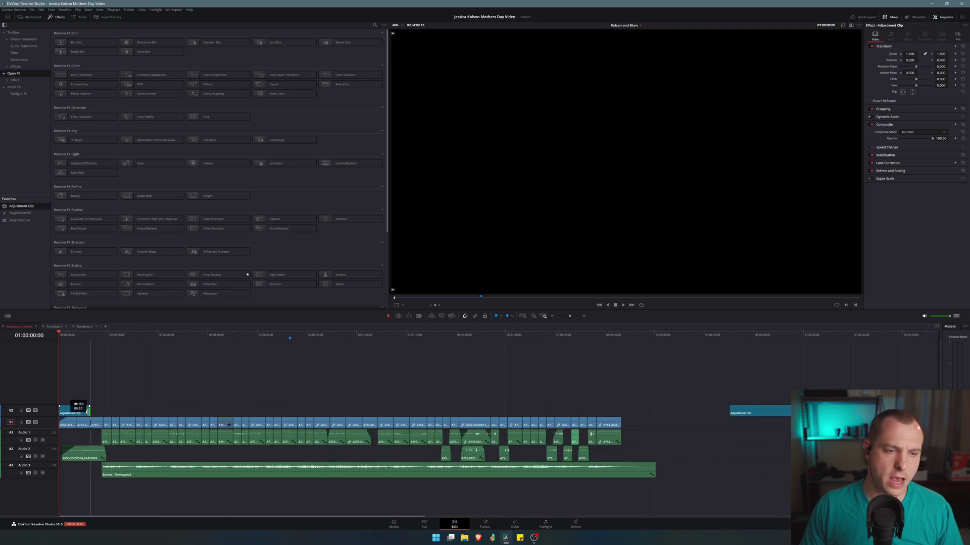
pyautogui.moveTo(88, 409); pyautogui.dragTo(618, 407)
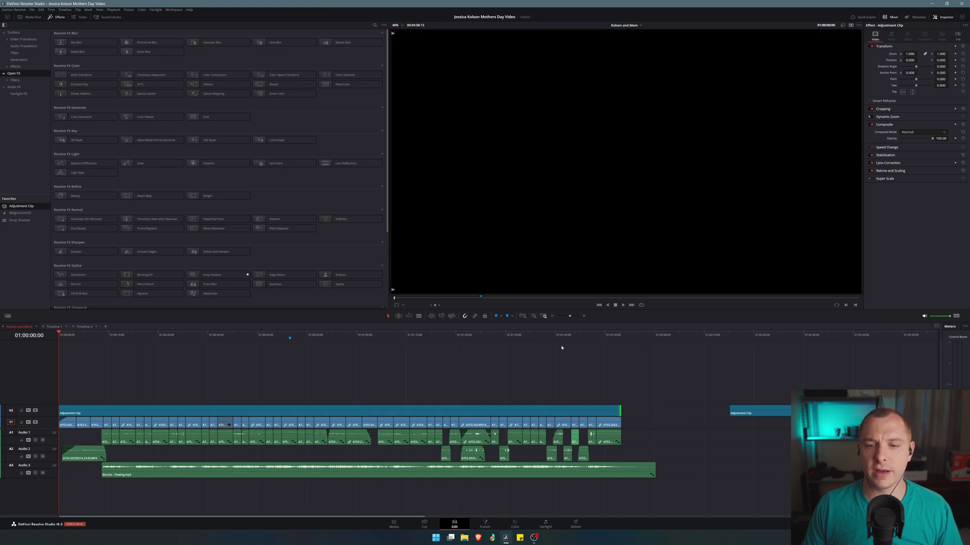
# Move the playhead to the mother-and-child shot around 01:01:20 and open the adjustment clip on the Color page
pyautogui.moveTo(561, 347); pyautogui.dragTo(455, 358)
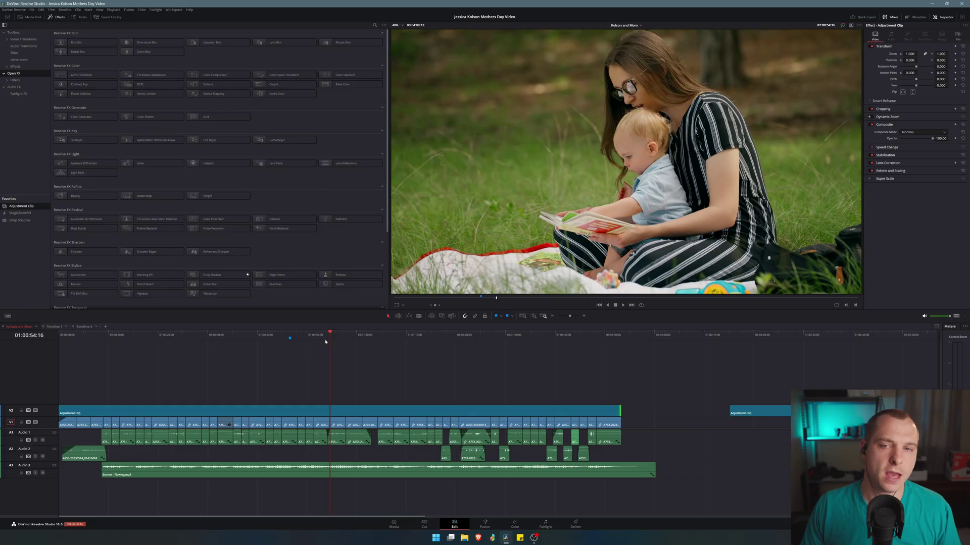
pyautogui.moveTo(525, 336); pyautogui.dragTo(629, 337)
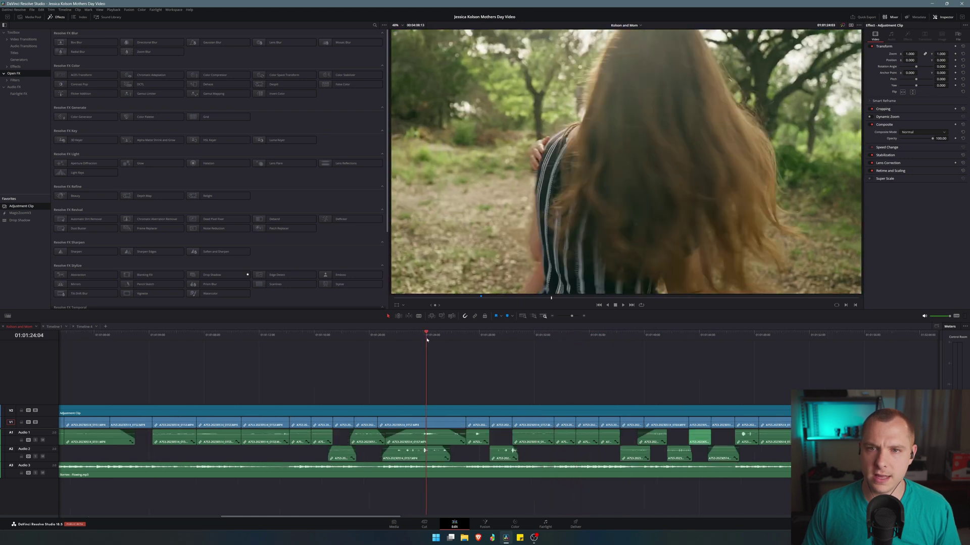
pyautogui.moveTo(427, 340); pyautogui.dragTo(385, 358)
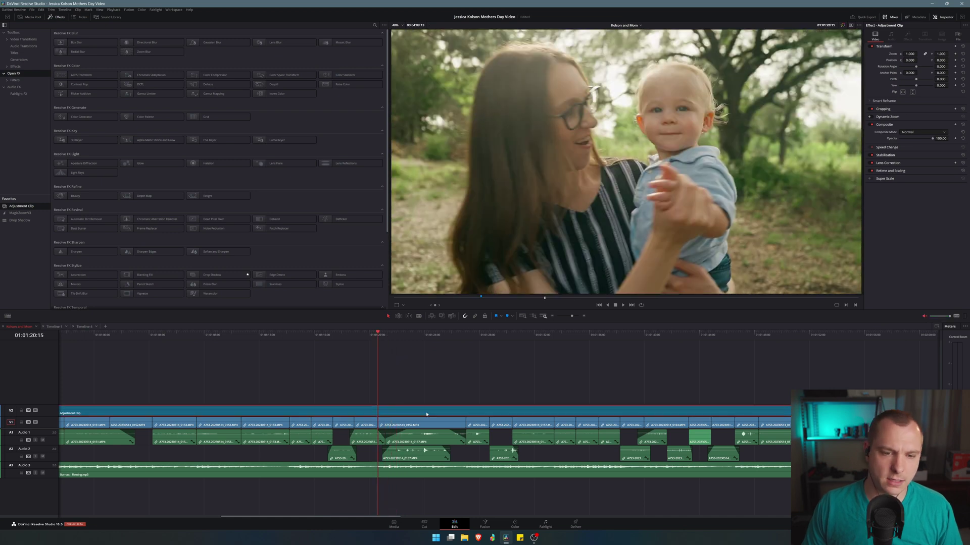
pyautogui.hotkey('shift', '6')
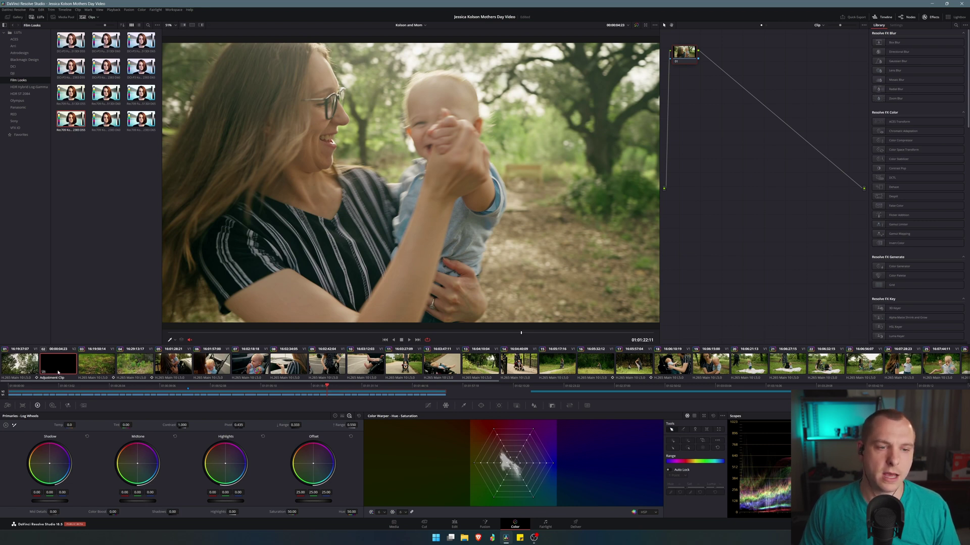
# Find the Film Grain effect in the library and apply it to the adjustment clip's node 01
pyautogui.moveTo(688, 58); pyautogui.dragTo(706, 160)
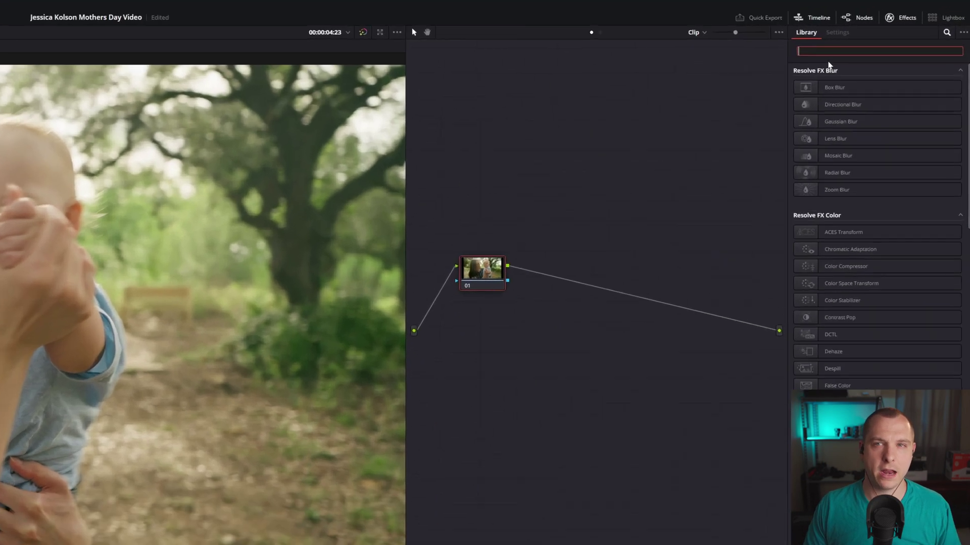
pyautogui.write('grain')
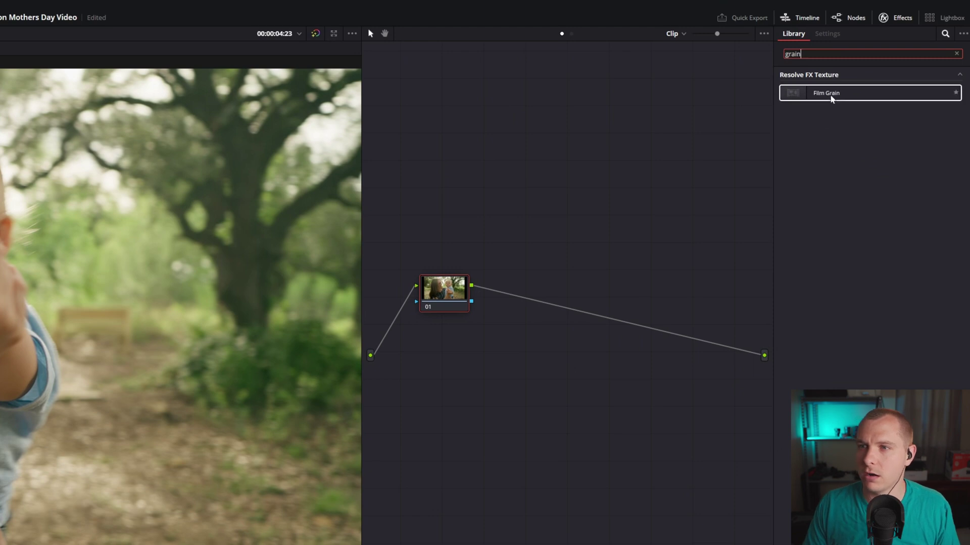
pyautogui.moveTo(831, 98); pyautogui.dragTo(492, 271)
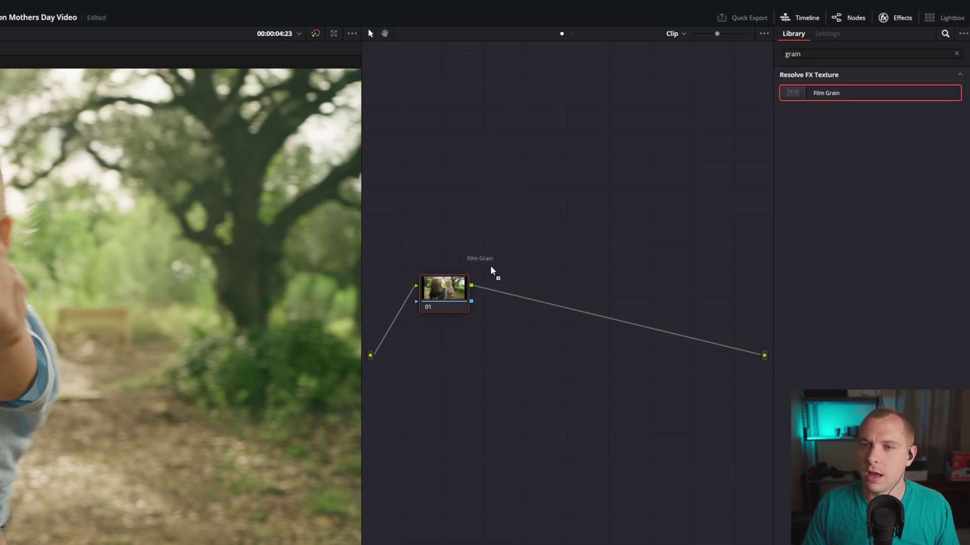
pyautogui.moveTo(444, 293); pyautogui.dragTo(444, 293)
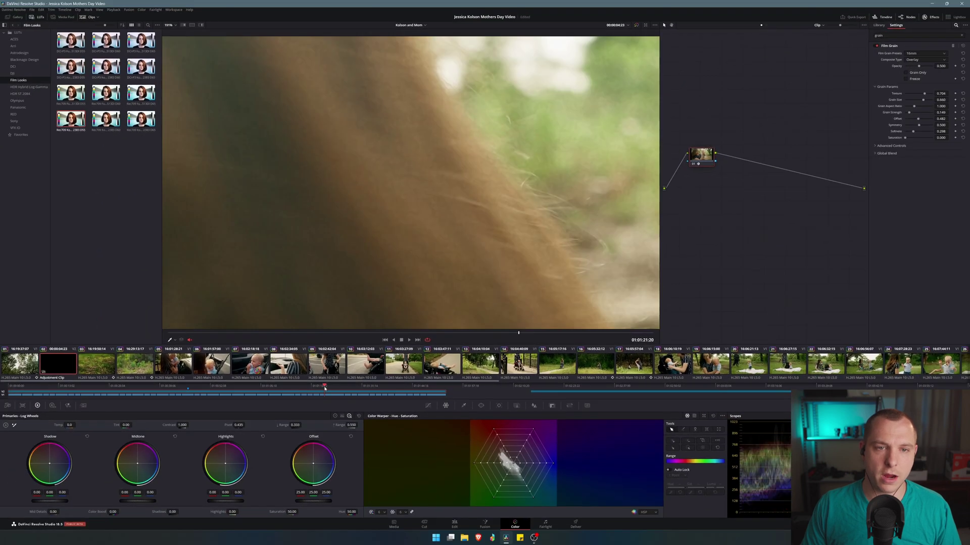
# Set the Film Grain preset to 35mm 200T
pyautogui.scroll(-5, 461, 214)
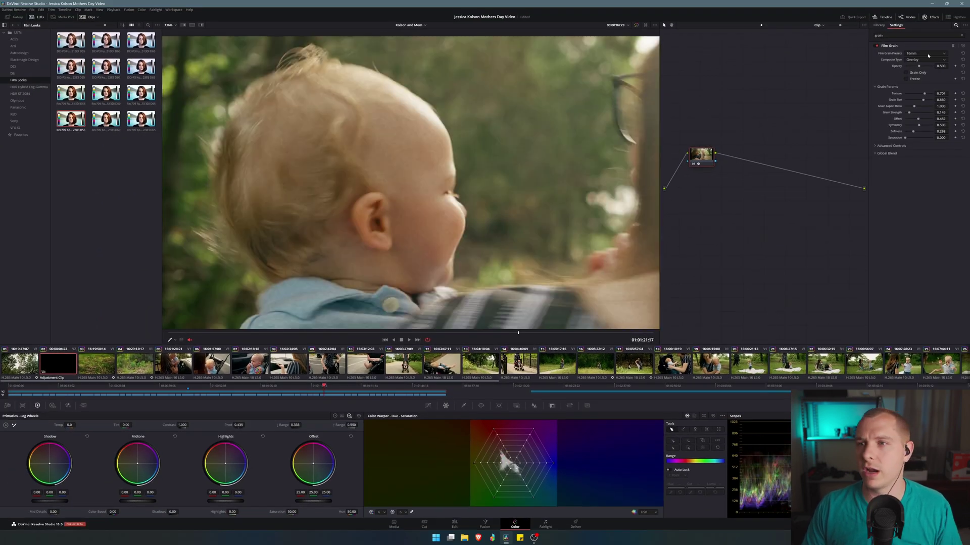
pyautogui.click(925, 54)
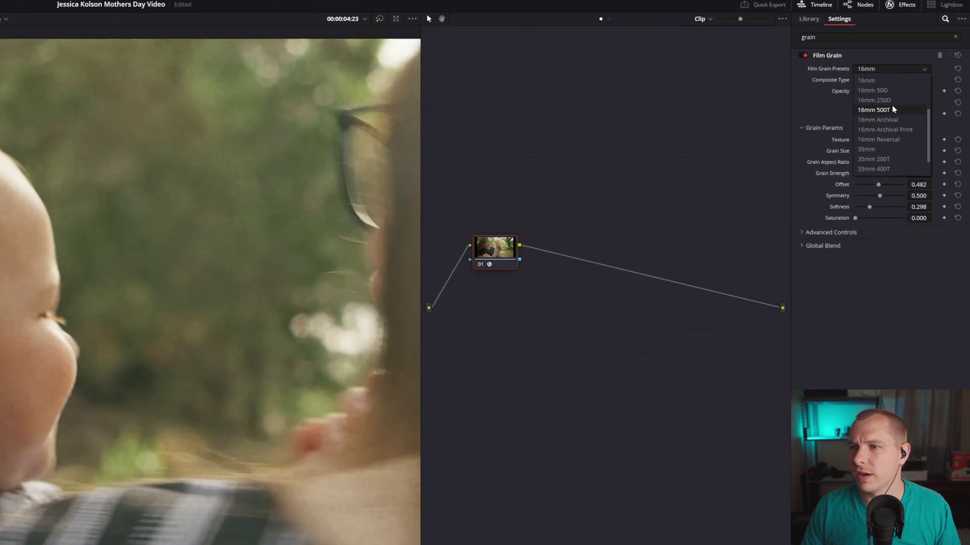
pyautogui.scroll(-3, 928, 75)
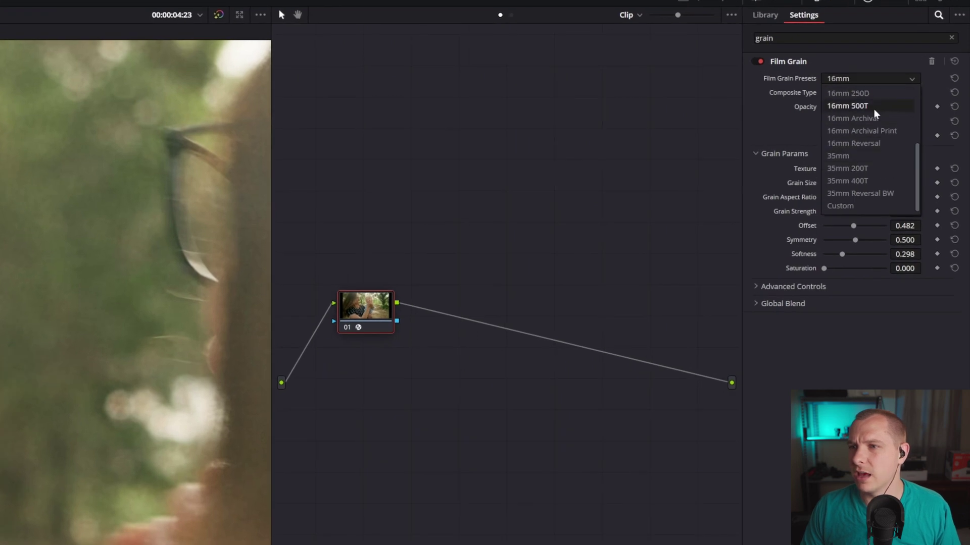
pyautogui.click(858, 169)
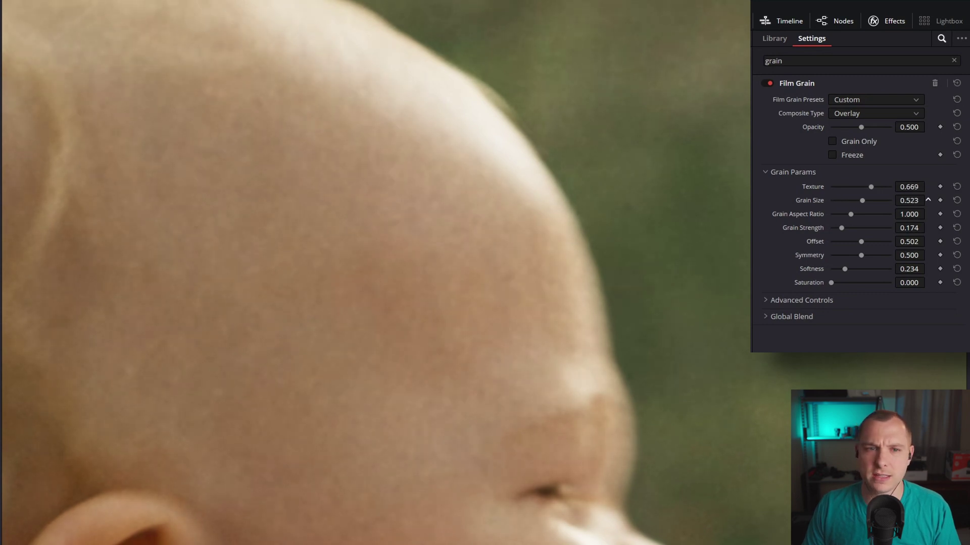
# Set the film grain's Grain Size to 0.263, Grain Aspect Ratio to 1.079 and Grain Strength to about 0.12
pyautogui.moveTo(908, 201); pyautogui.dragTo(920, 228)
pyautogui.scroll(-5, 581, 244)
pyautogui.press('space')
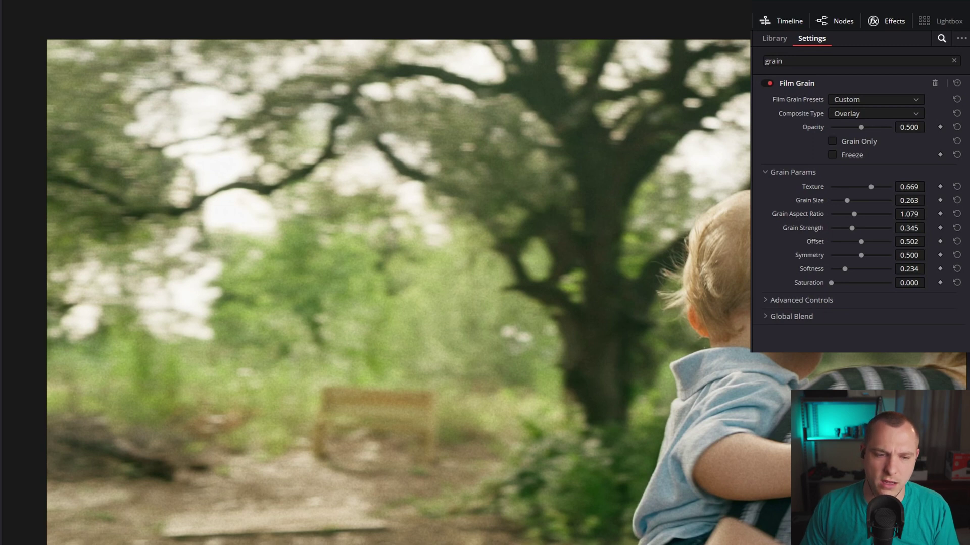
pyautogui.scroll(5, 424, 289)
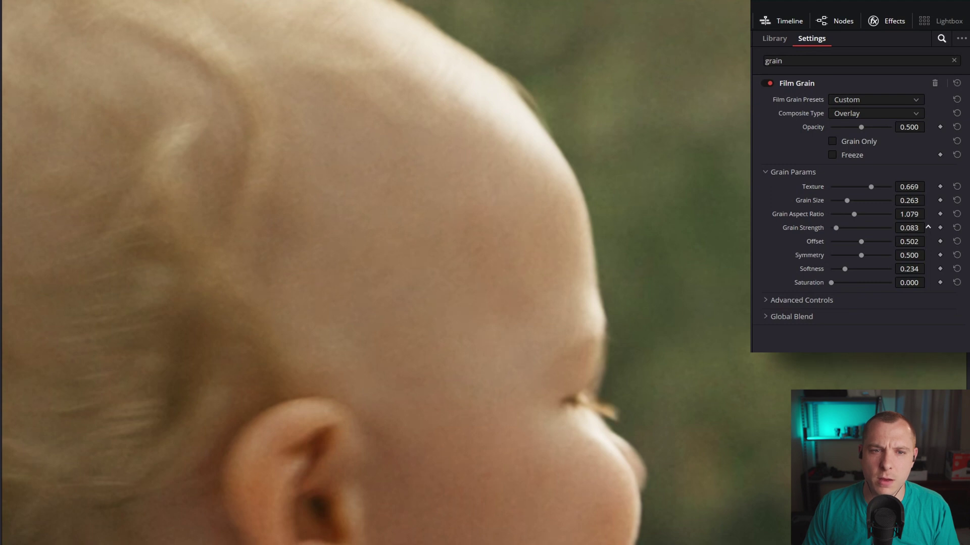
pyautogui.moveTo(909, 227); pyautogui.dragTo(928, 228)
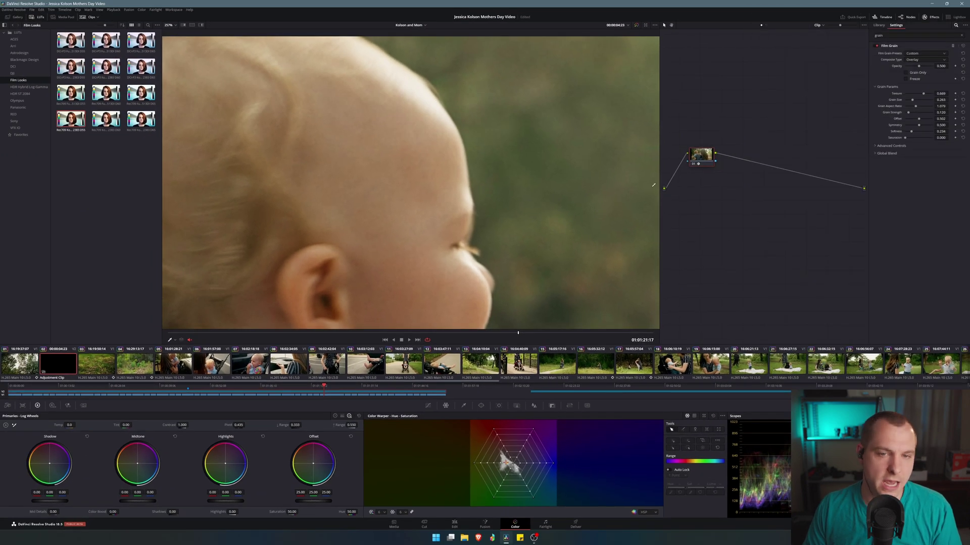
# Examine the film grain at several magnifications during playback of the mother-and-child shot and on the plant shots near the timeline start
pyautogui.scroll(-8, 434, 160)
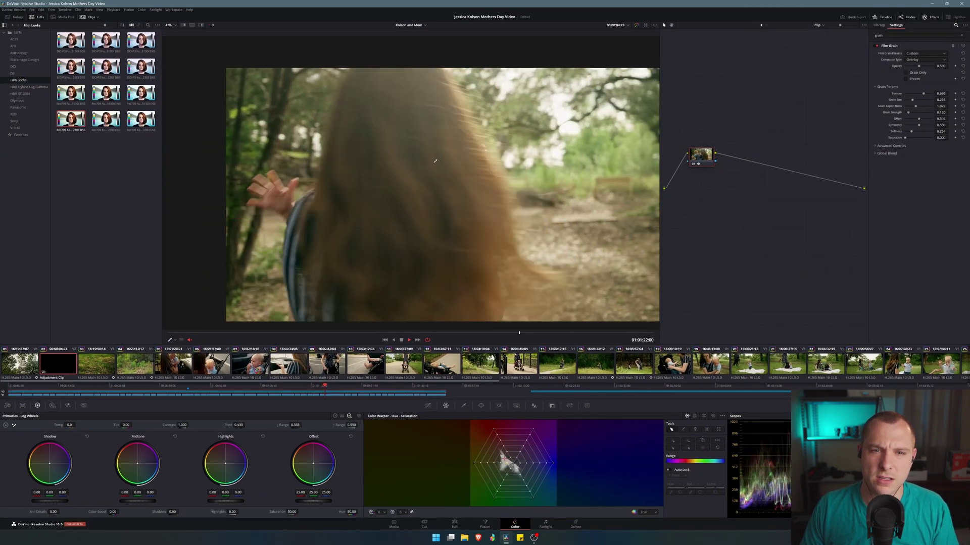
pyautogui.scroll(6, 466, 145)
pyautogui.scroll(3, 421, 185)
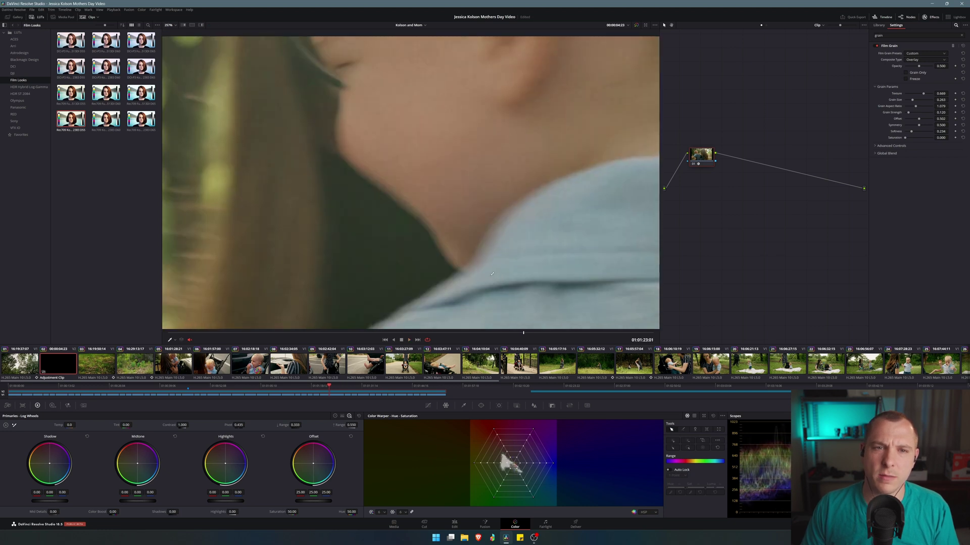
pyautogui.moveTo(421, 186); pyautogui.dragTo(305, 99)
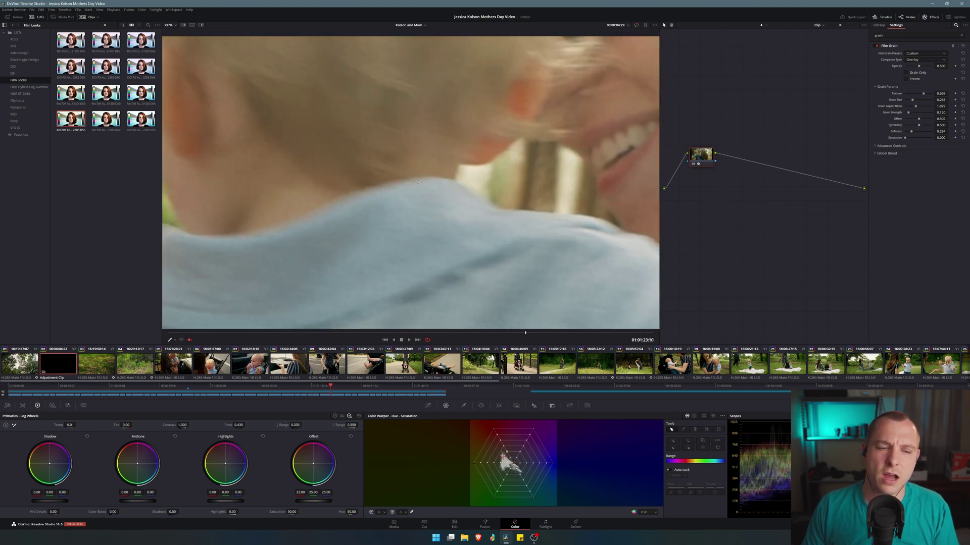
pyautogui.click(97, 364)
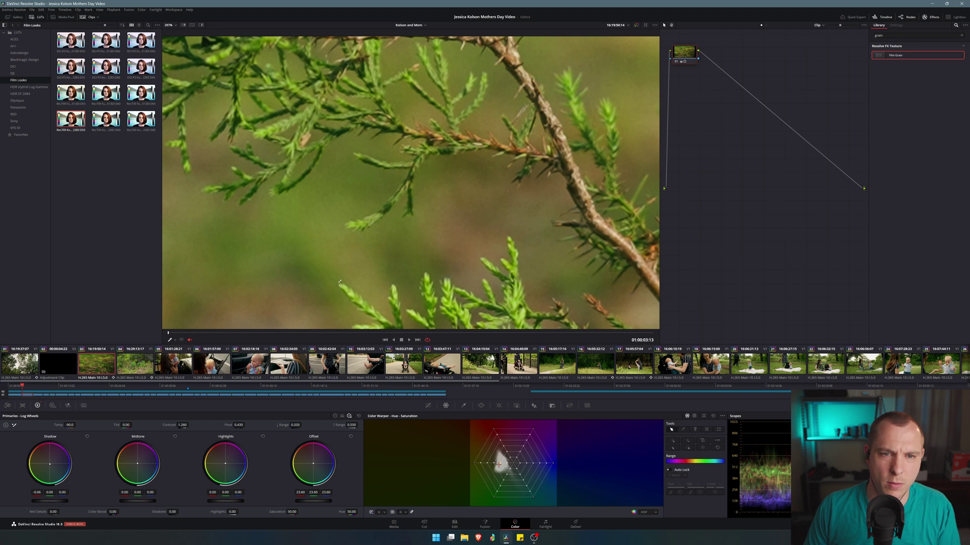
pyautogui.press('space')
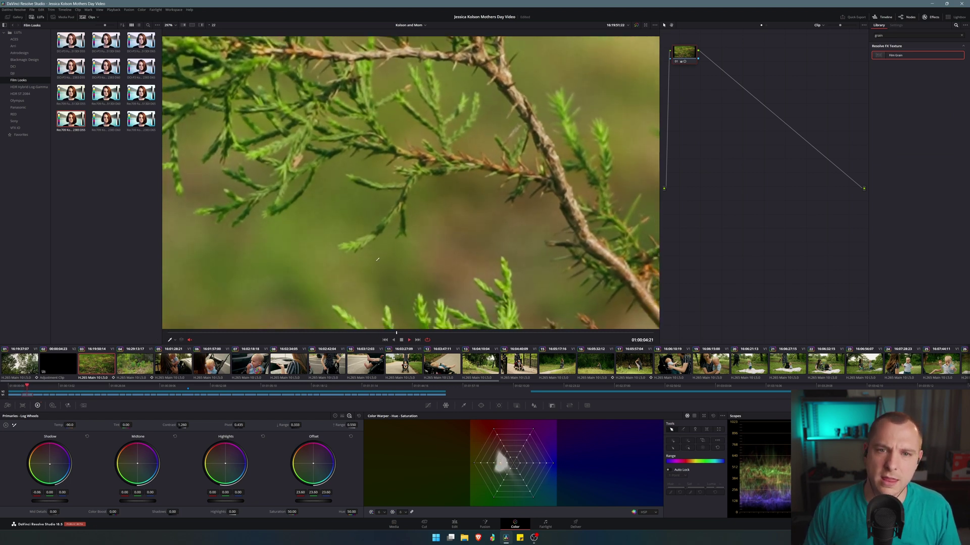
pyautogui.scroll(-6, 485, 193)
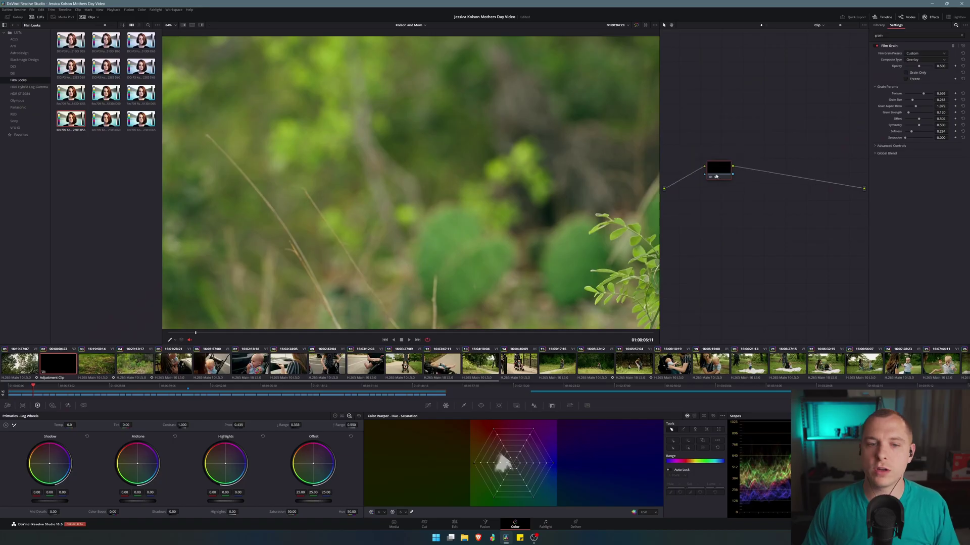
pyautogui.scroll(-8, 450, 216)
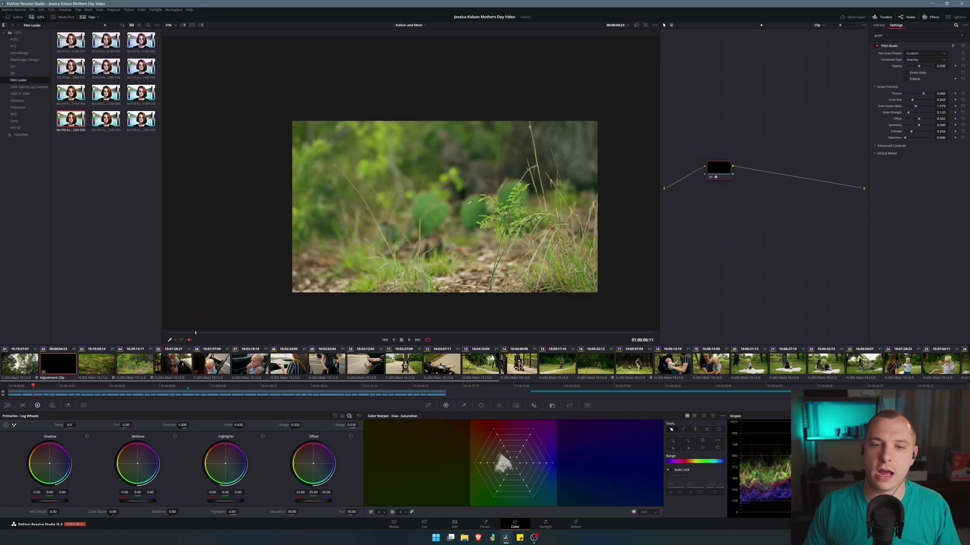
pyautogui.scroll(5, 450, 216)
pyautogui.moveTo(449, 216); pyautogui.dragTo(456, 185)
pyautogui.scroll(-2, 429, 185)
pyautogui.scroll(3, 421, 183)
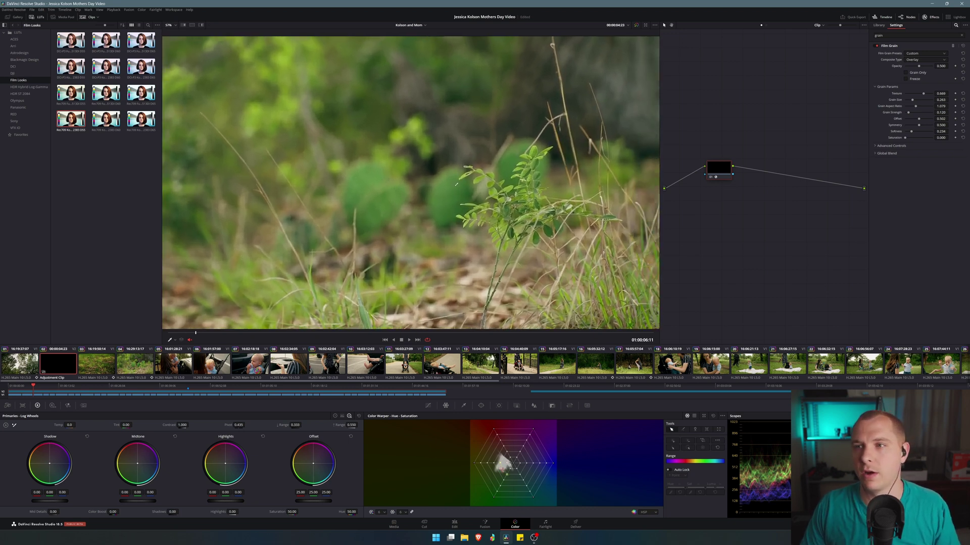
# Add a serial node after the Film Grain node on the adjustment clip
pyautogui.moveTo(726, 168); pyautogui.dragTo(710, 164)
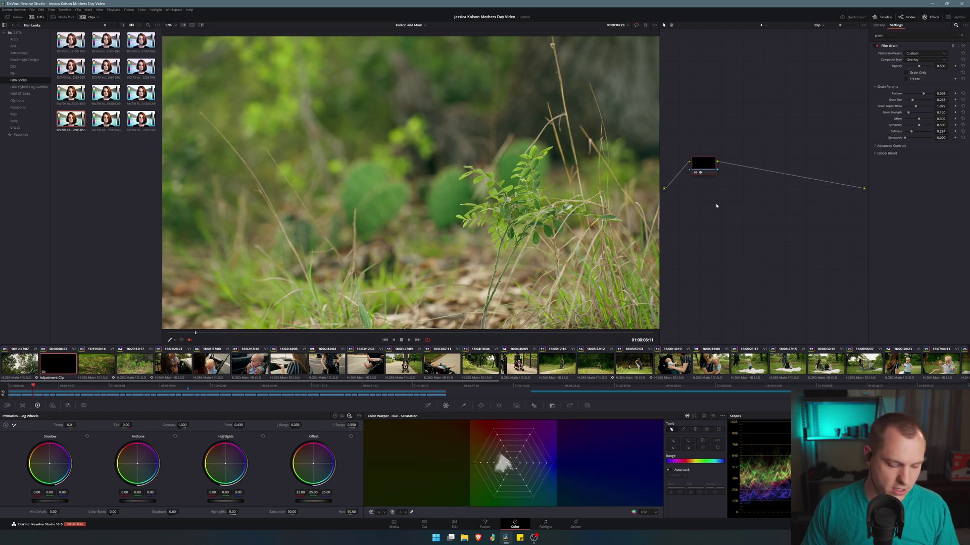
pyautogui.hotkey('alt', 's')
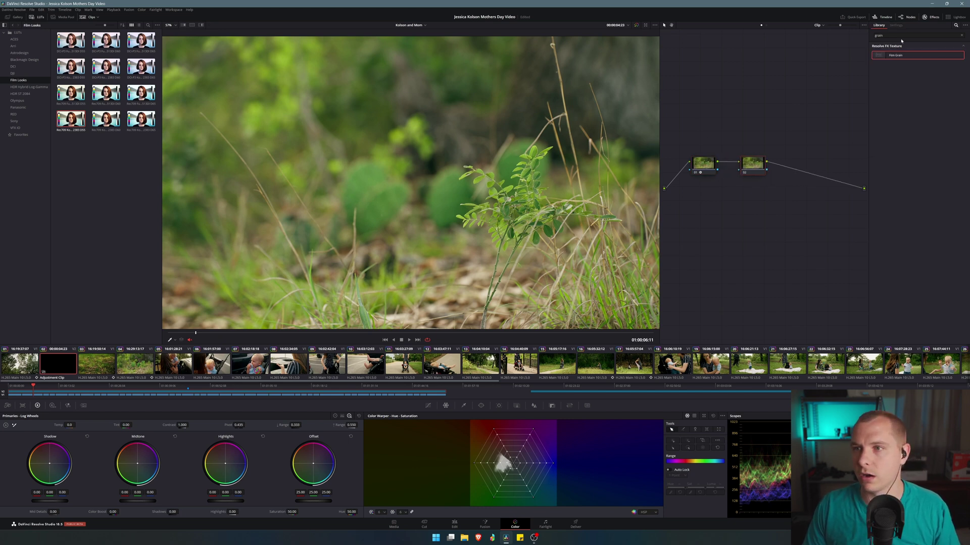
# Find the Halation effect in the effects library and apply it to the second node of the adjustment clip
pyautogui.click(901, 38)
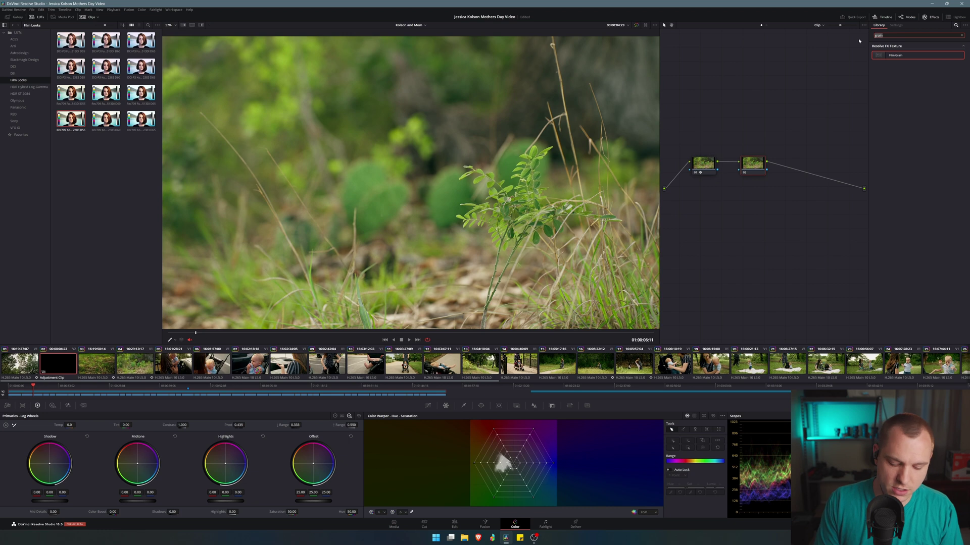
pyautogui.write('hal')
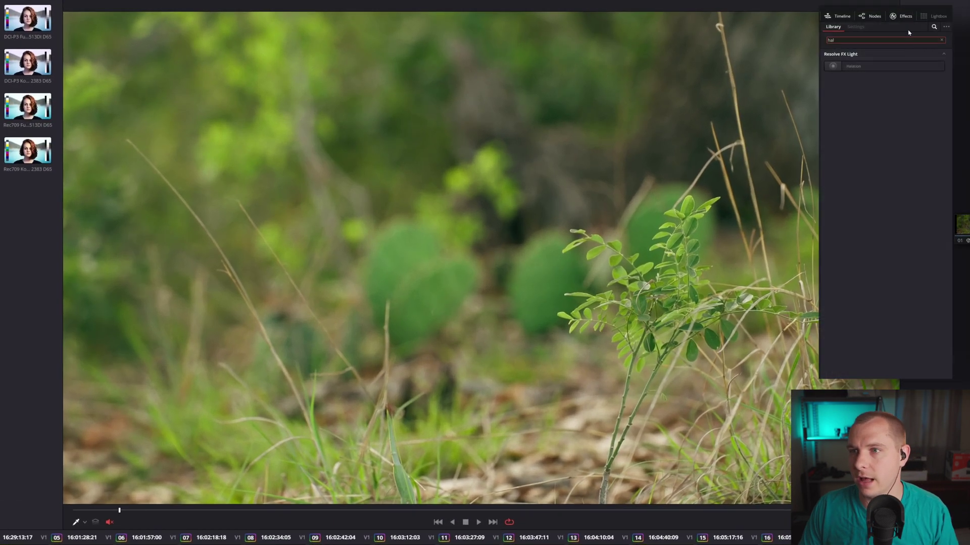
pyautogui.click(889, 66)
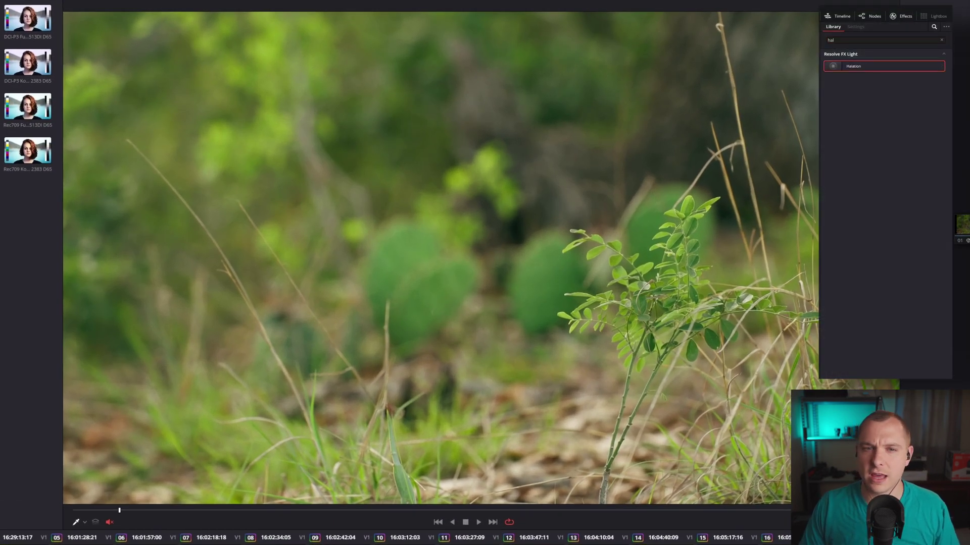
pyautogui.moveTo(889, 66); pyautogui.dragTo(962, 225)
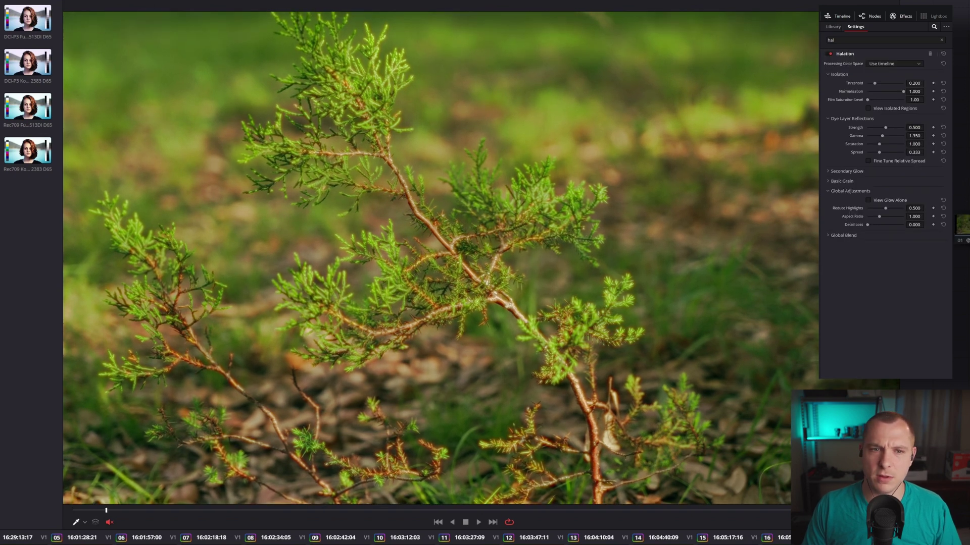
# Compare the evergreen branch shot with the halation turned off and on
pyautogui.hotkey('ctrl', 'd')
pyautogui.hotkey('ctrl', 'd')
pyautogui.hotkey('ctrl', 'd')
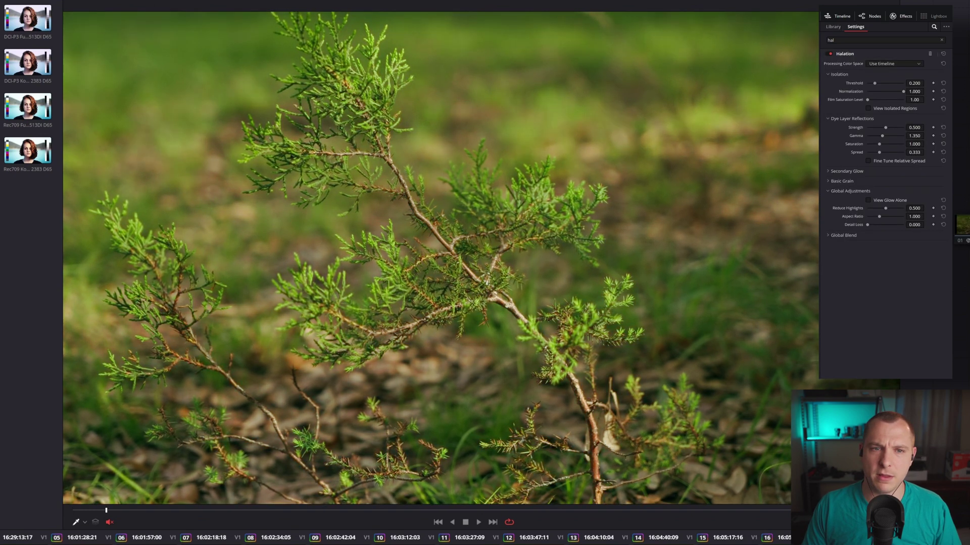
pyautogui.hotkey('shift', 'd')
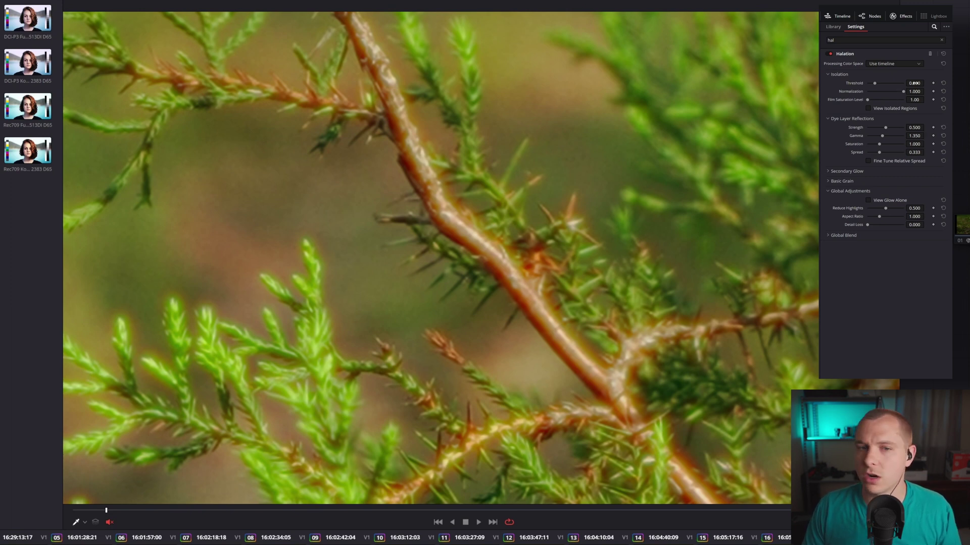
# Set the halation's isolation Threshold to 0.844, judging several lower and higher values on the evergreen branch shot
pyautogui.moveTo(914, 83)
pyautogui.mouseDown()
pyautogui.moveTo(904, 84)
pyautogui.moveTo(919, 84)
pyautogui.mouseUp()
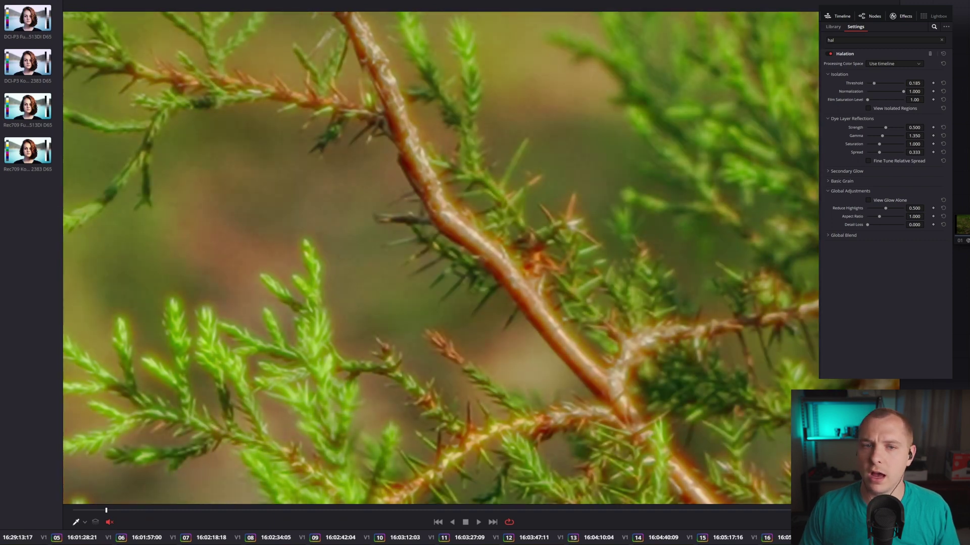
pyautogui.scroll(-5, 534, 222)
pyautogui.scroll(-4, 534, 221)
pyautogui.scroll(1, 534, 221)
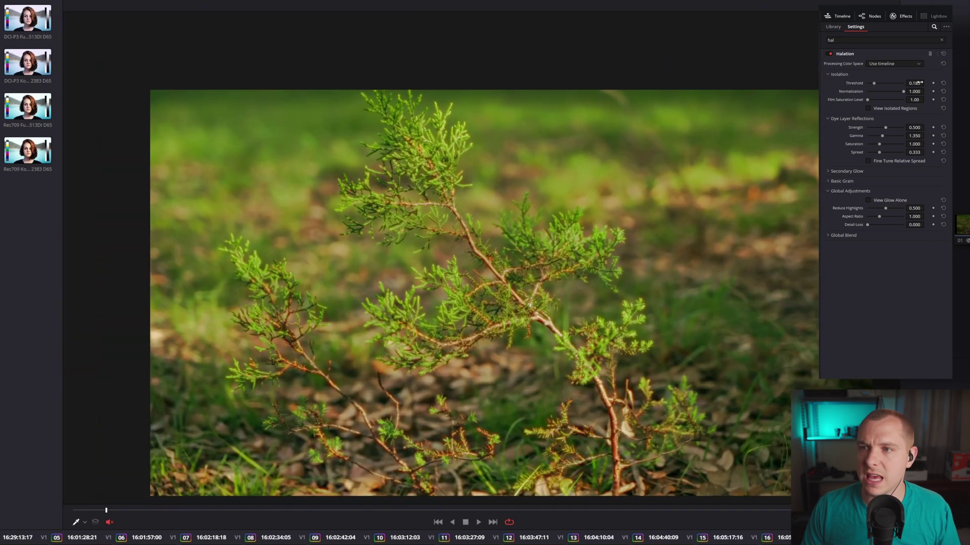
pyautogui.moveTo(919, 82)
pyautogui.mouseDown()
pyautogui.moveTo(904, 83)
pyautogui.moveTo(926, 82)
pyautogui.mouseUp()
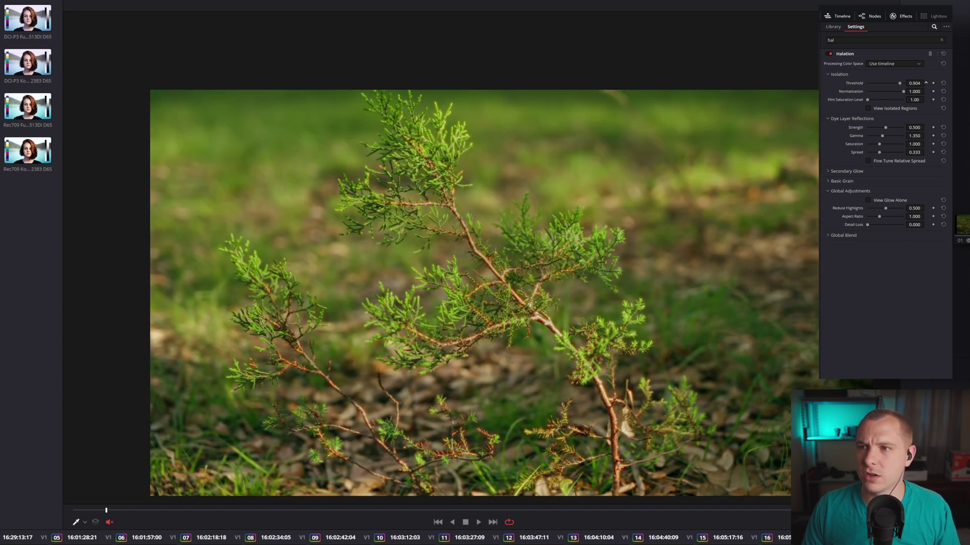
pyautogui.moveTo(925, 83)
pyautogui.mouseDown()
pyautogui.moveTo(905, 83)
pyautogui.moveTo(925, 83)
pyautogui.mouseUp()
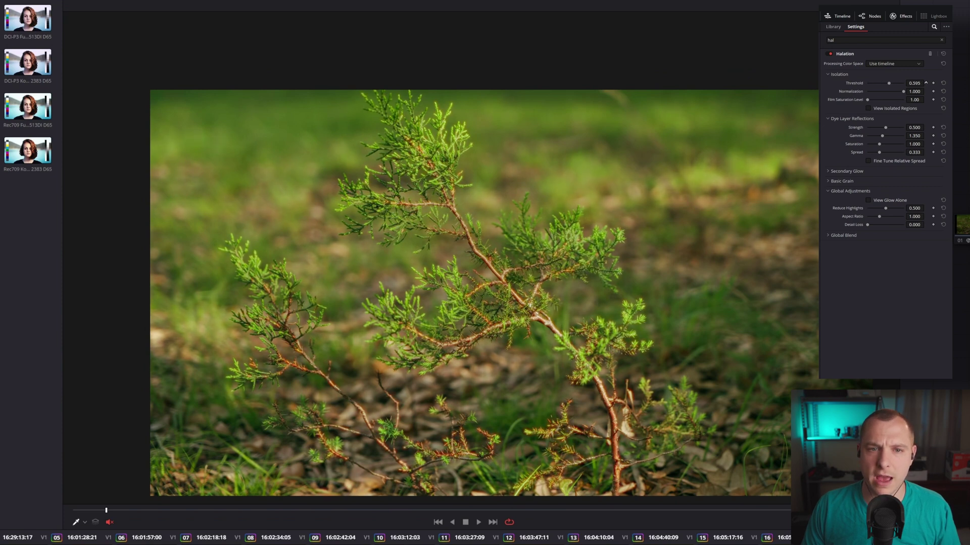
pyautogui.scroll(-1, 482, 258)
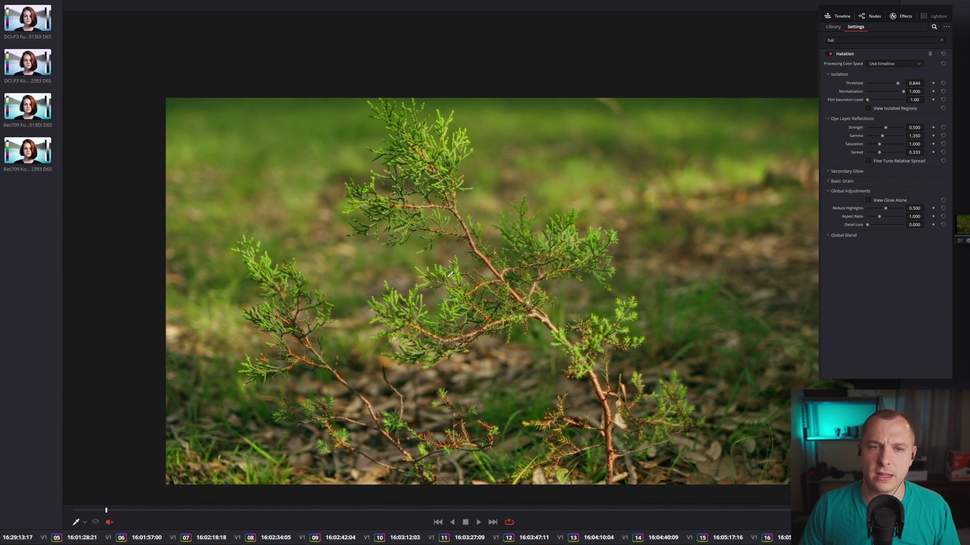
# Set the halation's Dye Layer Reflections to Strength 0.397, Saturation 0.985 and Spread 0.215, checking the branches close up and at full frame
pyautogui.scroll(10, 481, 258)
pyautogui.moveTo(481, 313); pyautogui.dragTo(460, 250)
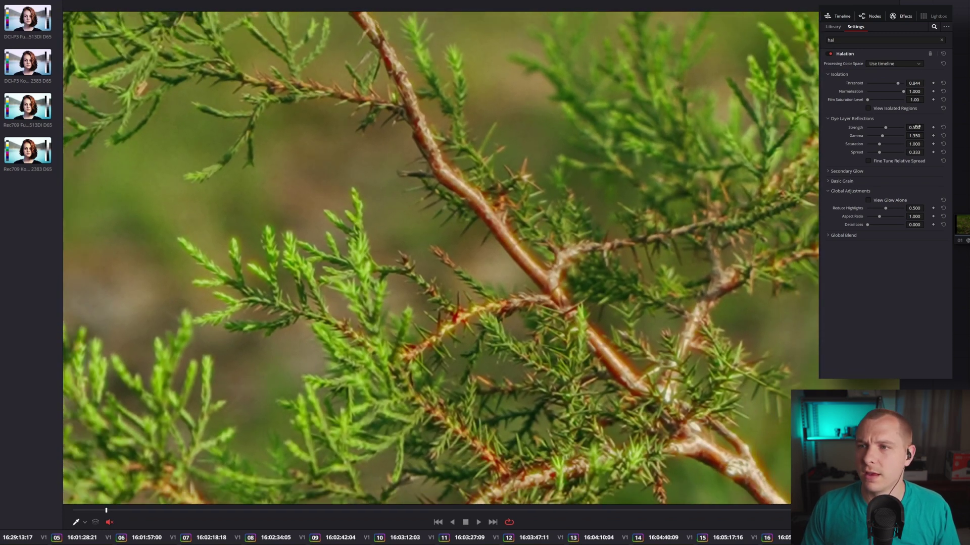
pyautogui.moveTo(926, 128); pyautogui.dragTo(925, 127)
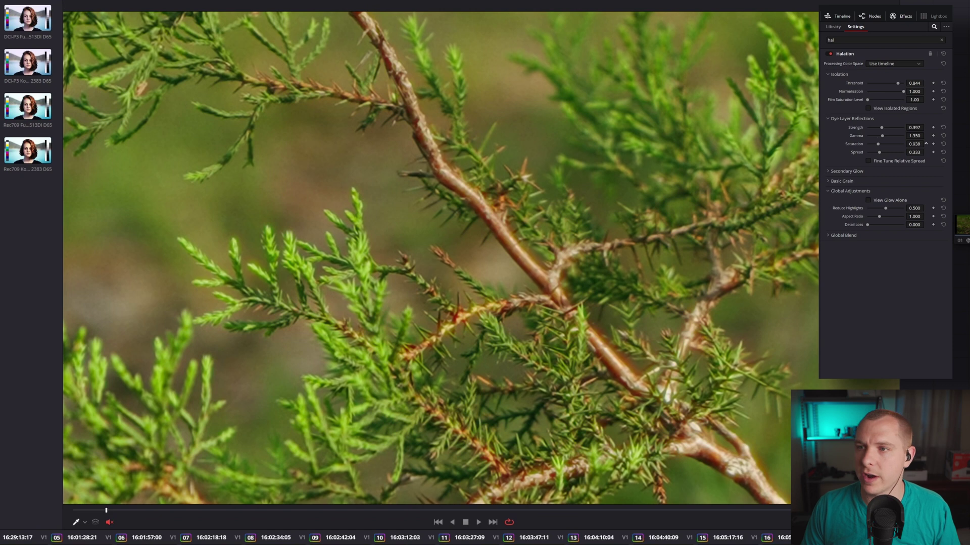
pyautogui.moveTo(914, 152)
pyautogui.mouseDown()
pyautogui.moveTo(926, 152)
pyautogui.moveTo(913, 152)
pyautogui.mouseUp()
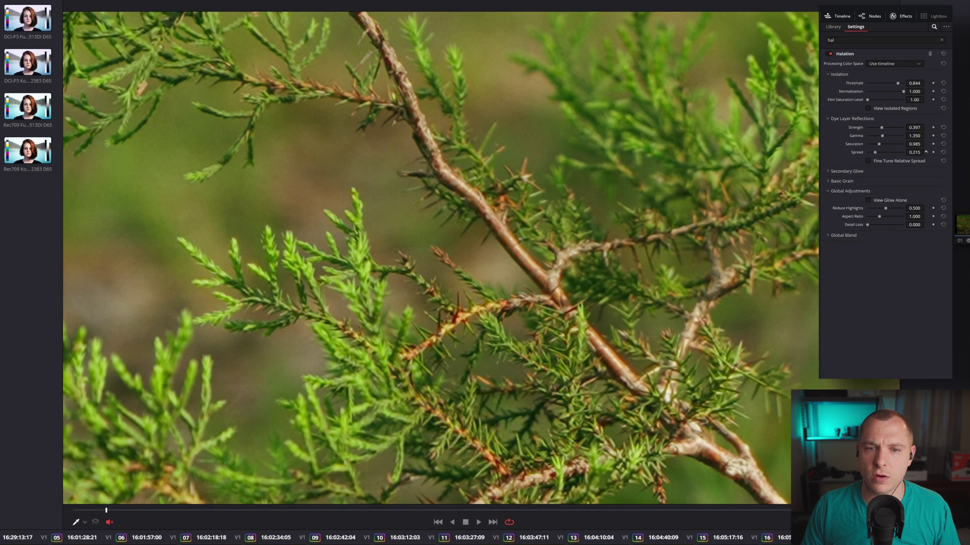
pyautogui.scroll(-6, 528, 298)
pyautogui.moveTo(529, 299); pyautogui.dragTo(530, 241)
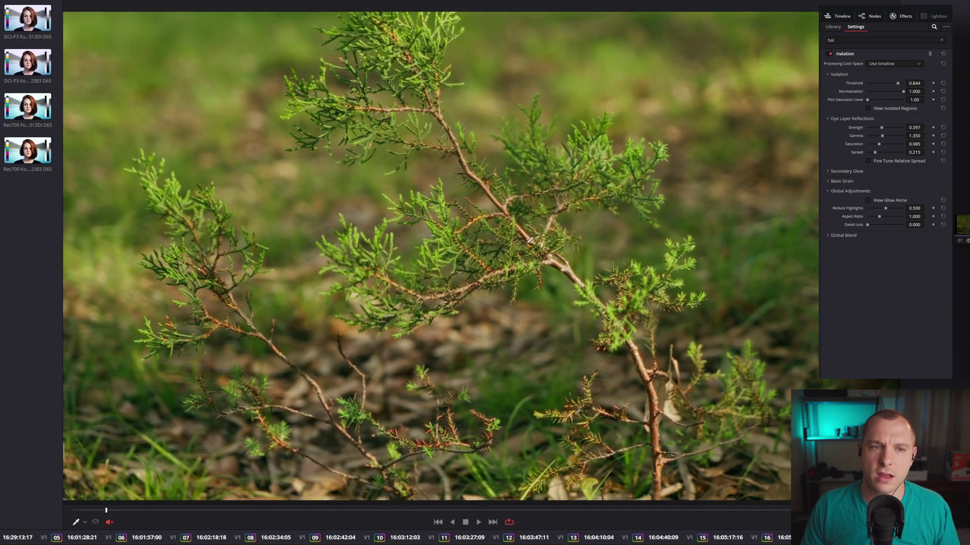
pyautogui.scroll(4, 494, 246)
pyautogui.scroll(-5, 485, 251)
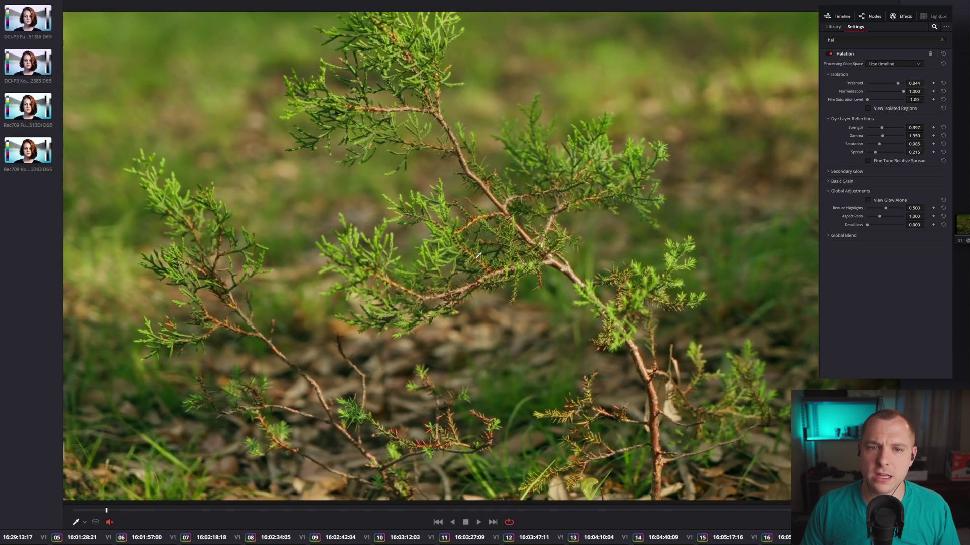
pyautogui.scroll(1, 478, 256)
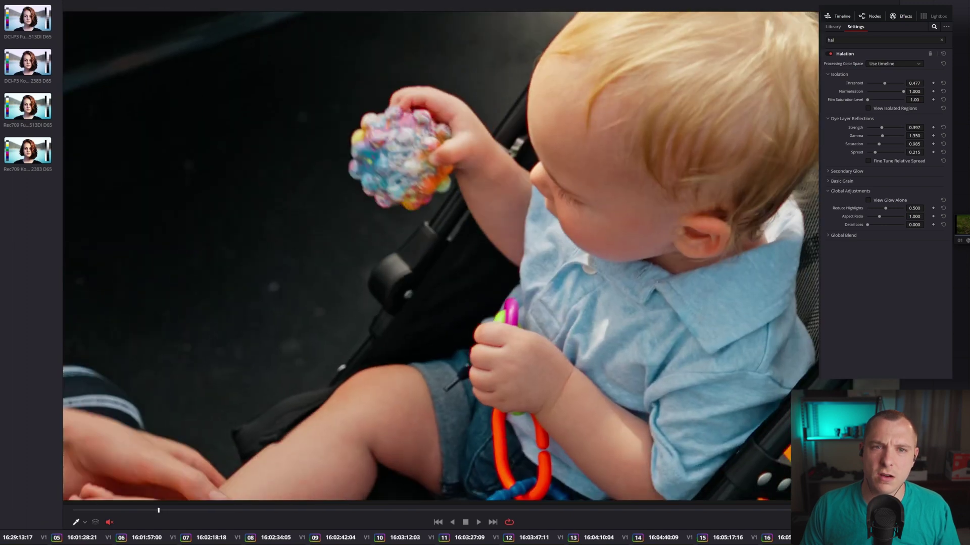
# Examine the halation along the edges of the child's head and hand in the stroller shot, close up, at full frame and during playback
pyautogui.scroll(2, 573, 112)
pyautogui.moveTo(573, 112); pyautogui.dragTo(480, 380)
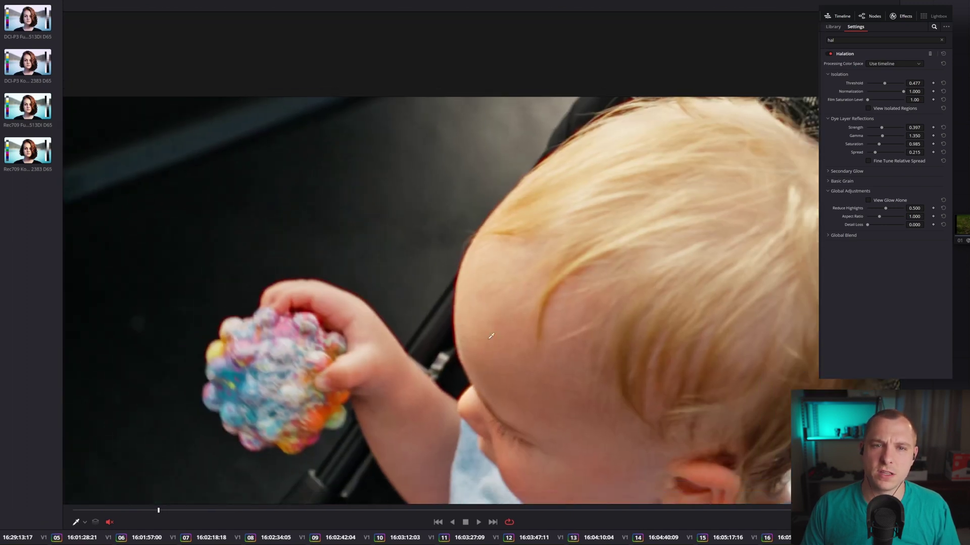
pyautogui.scroll(3, 480, 380)
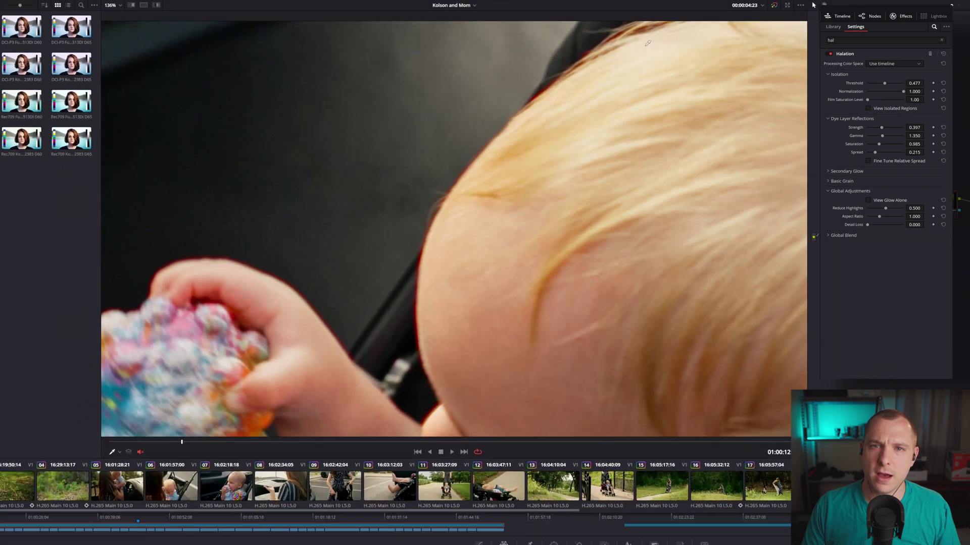
pyautogui.hotkey('alt', 'f')
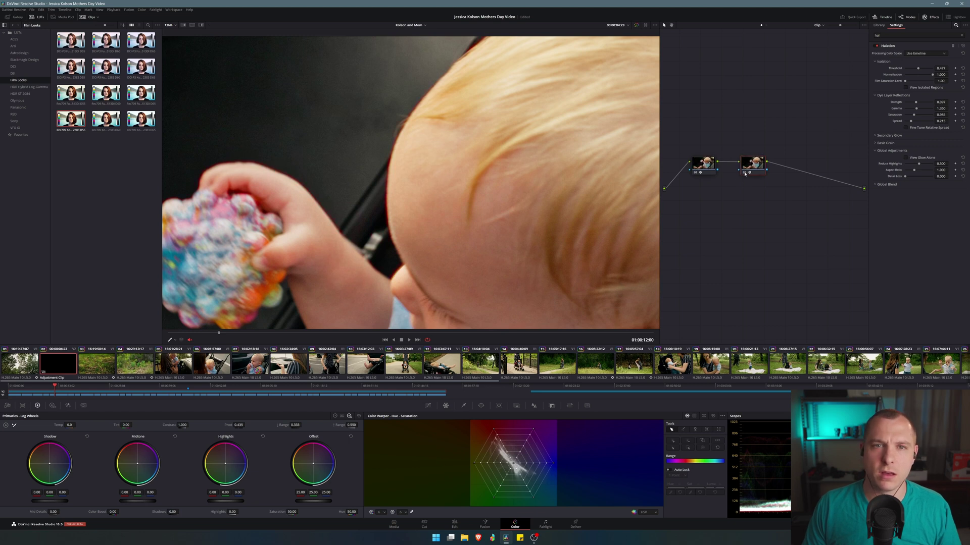
pyautogui.scroll(-5, 469, 213)
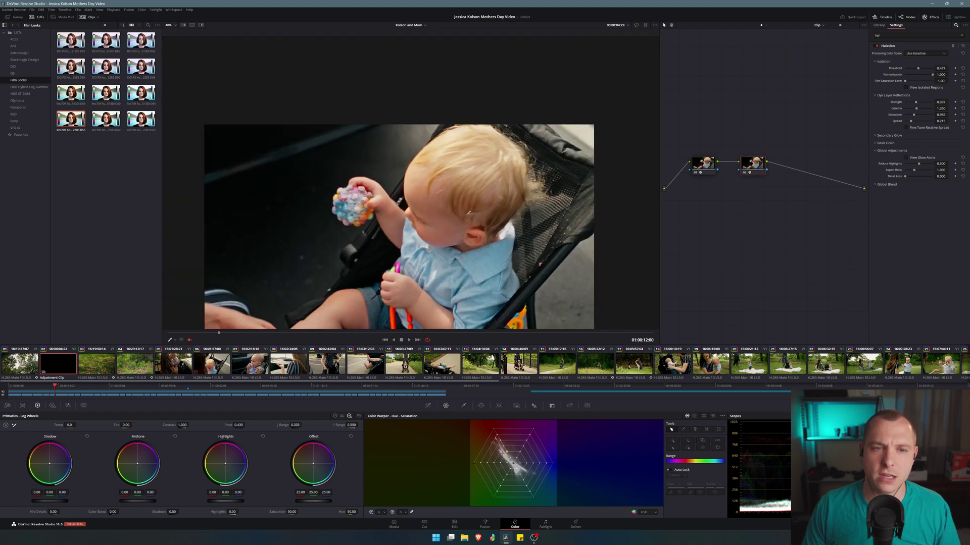
pyautogui.moveTo(468, 213); pyautogui.dragTo(471, 170)
pyautogui.press('space')
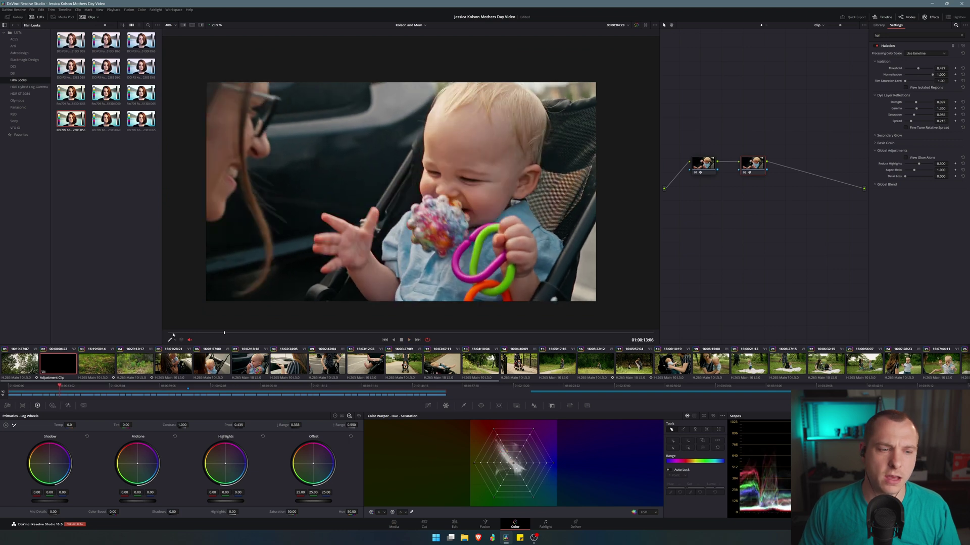